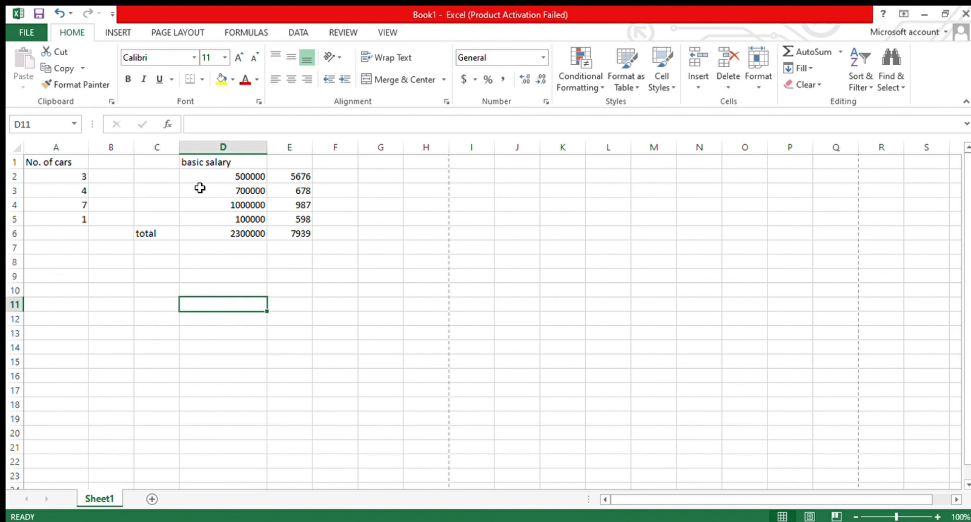
- Center-align the number of cars values in A2:A5
left_click(531, 287)
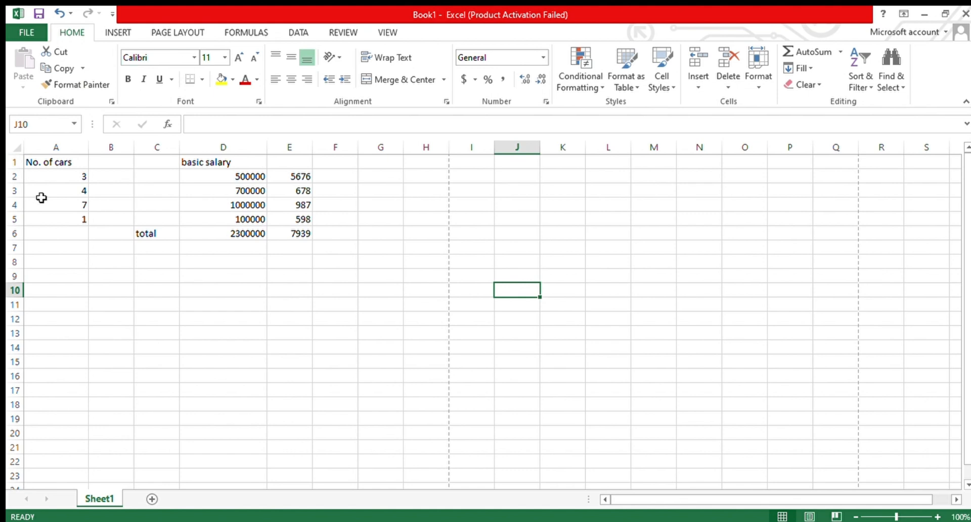
left_click(51, 162)
left_click_drag(65, 176, 74, 224)
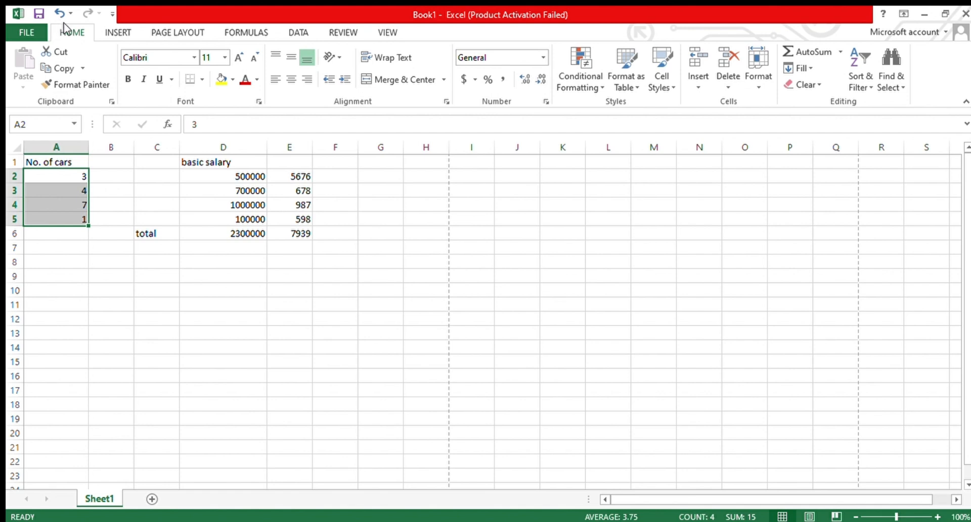
left_click(291, 81)
left_click(162, 289)
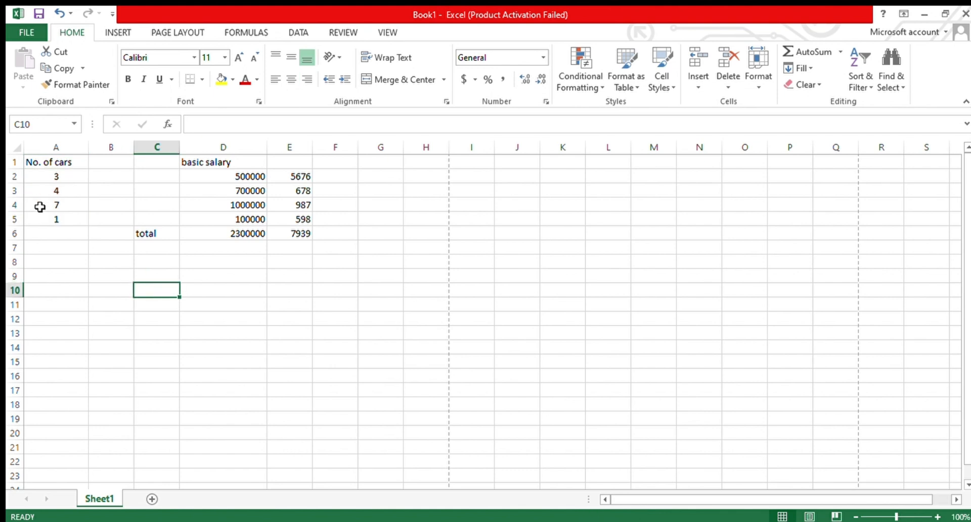
- Center-align the basic salary values in D2:D6 and the figures in E2:E6
left_click_drag(200, 174, 224, 235)
left_click(287, 84)
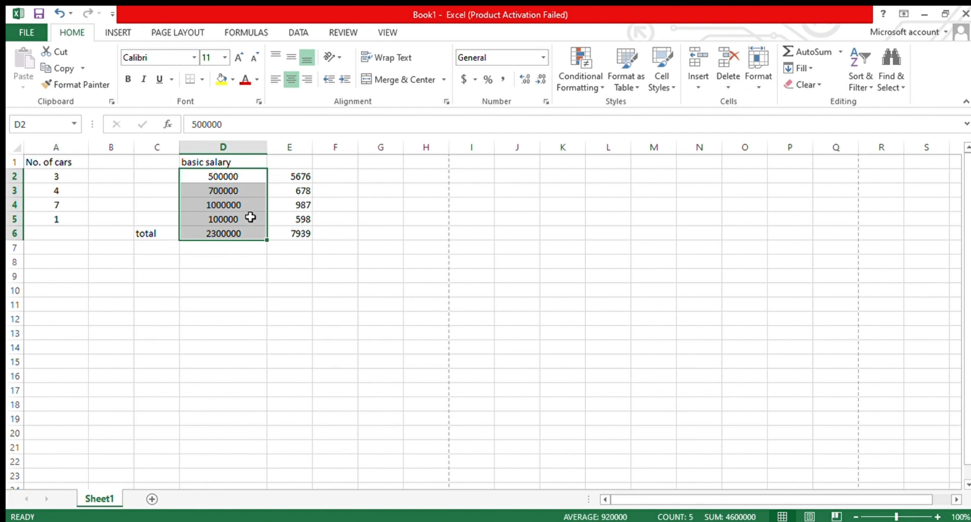
left_click(284, 177)
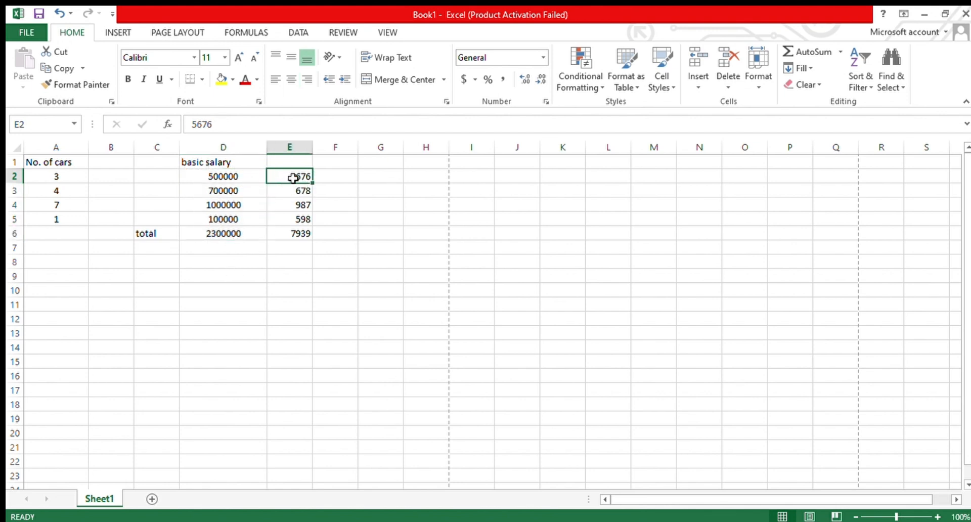
left_click_drag(293, 178, 296, 231)
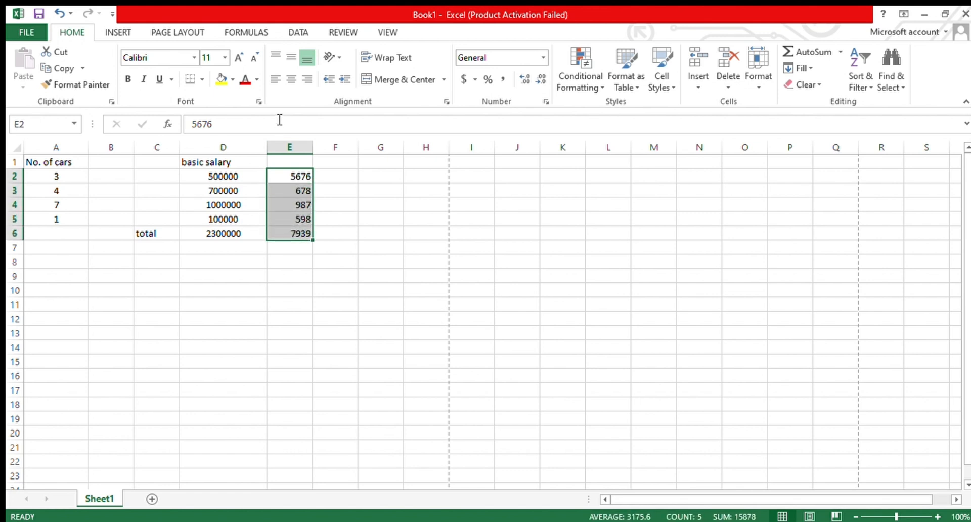
left_click(289, 78)
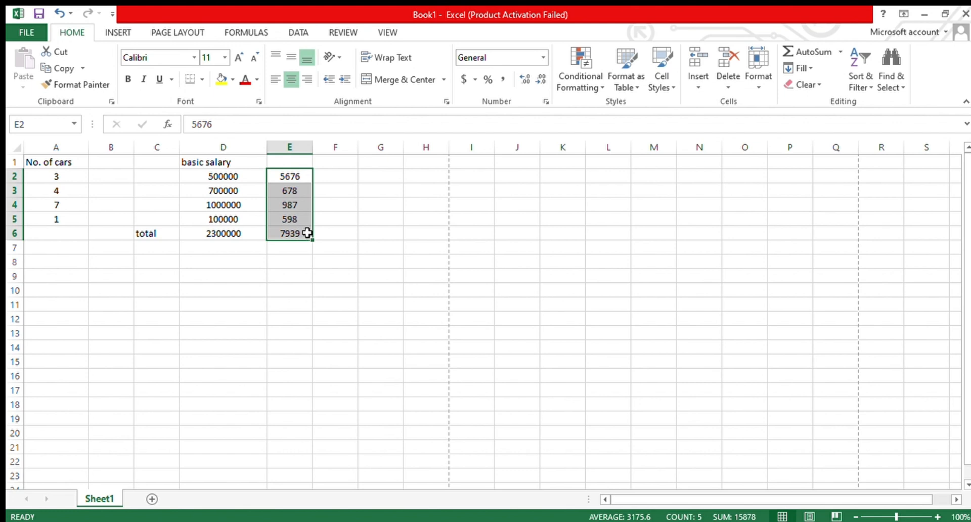
left_click(359, 195)
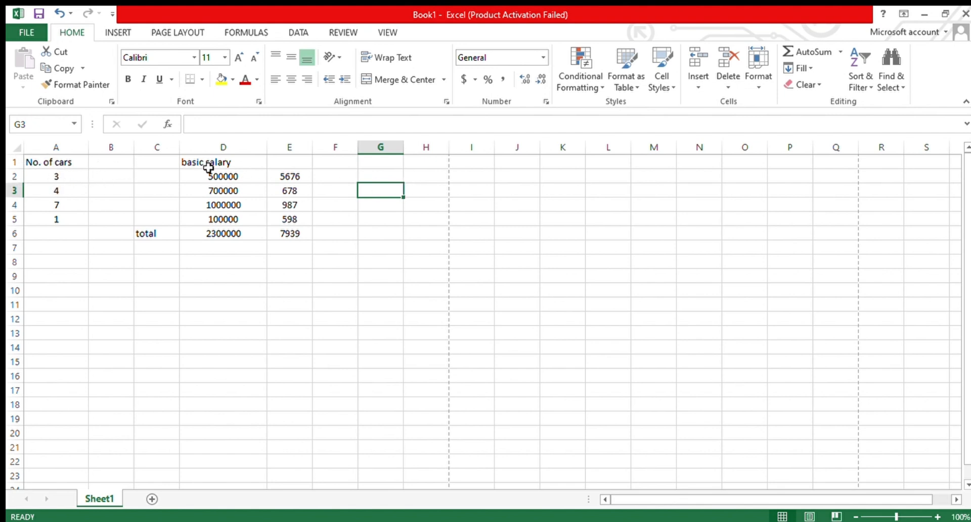
- Enter the label "Performance contract award" in cell A9
left_click(54, 277)
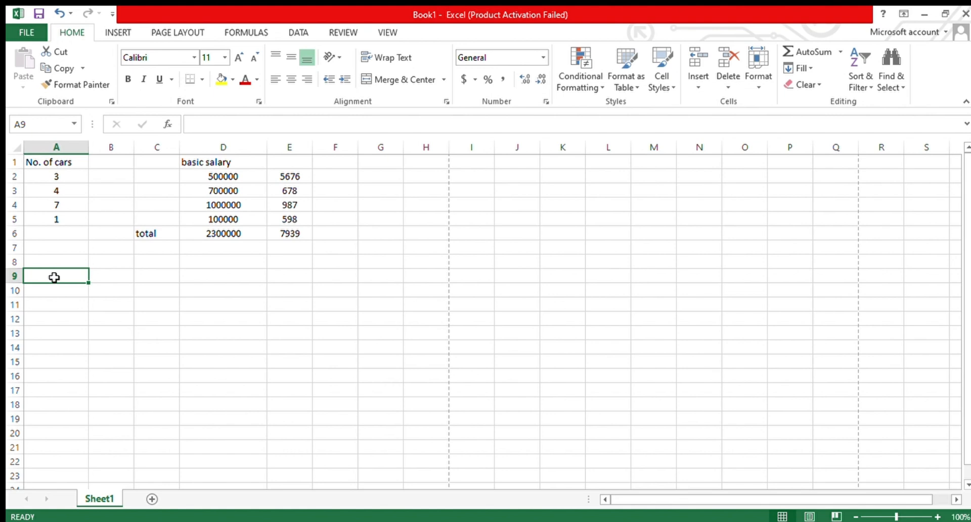
type("P")
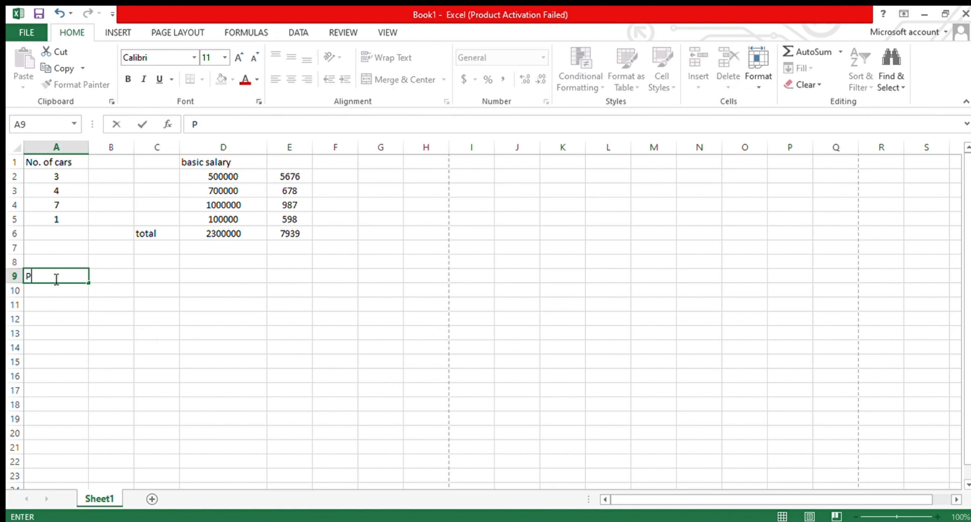
type("erformance c")
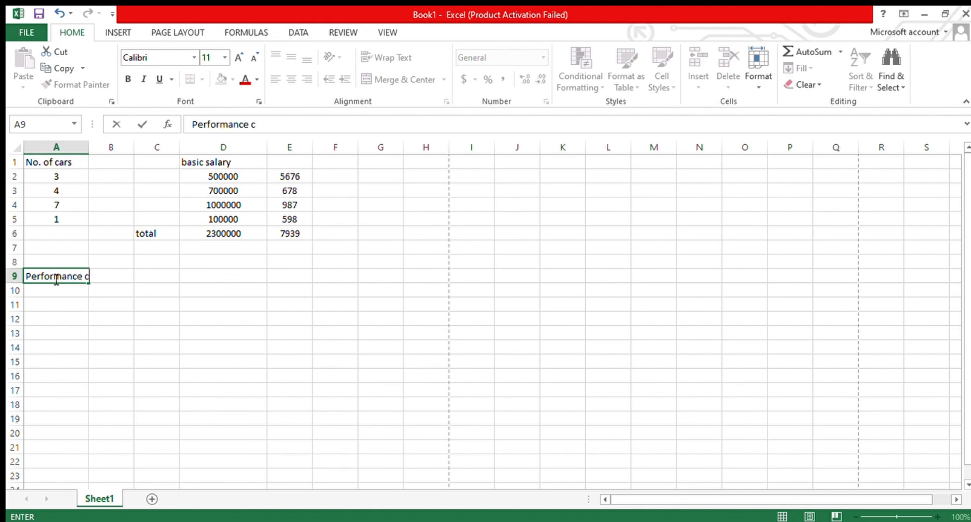
type("ontract award")
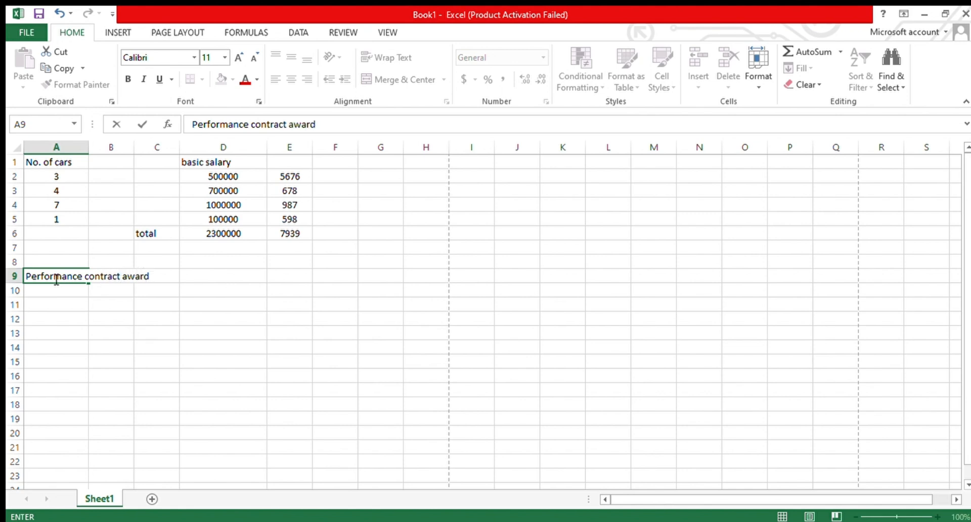
left_click(84, 316)
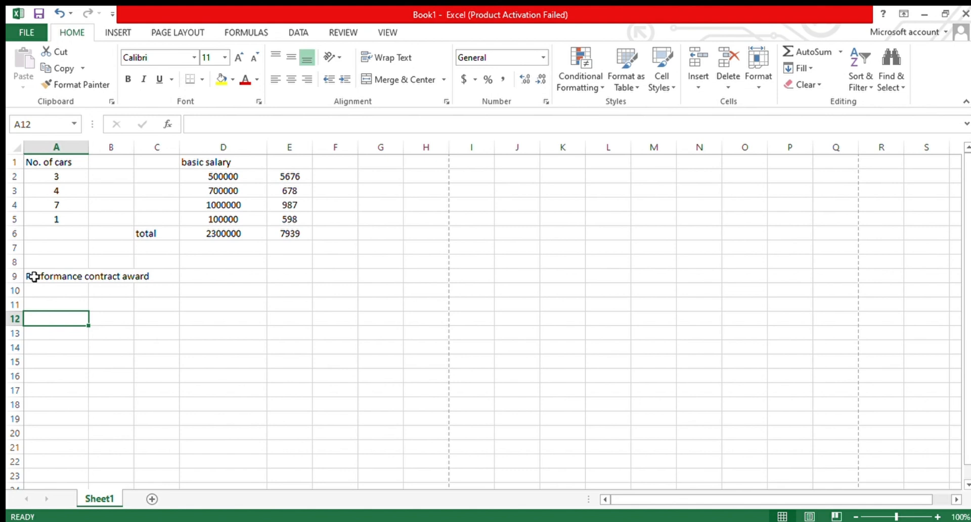
- Merge and center the "Performance contract award" label across A9:C9
left_click_drag(33, 276, 154, 277)
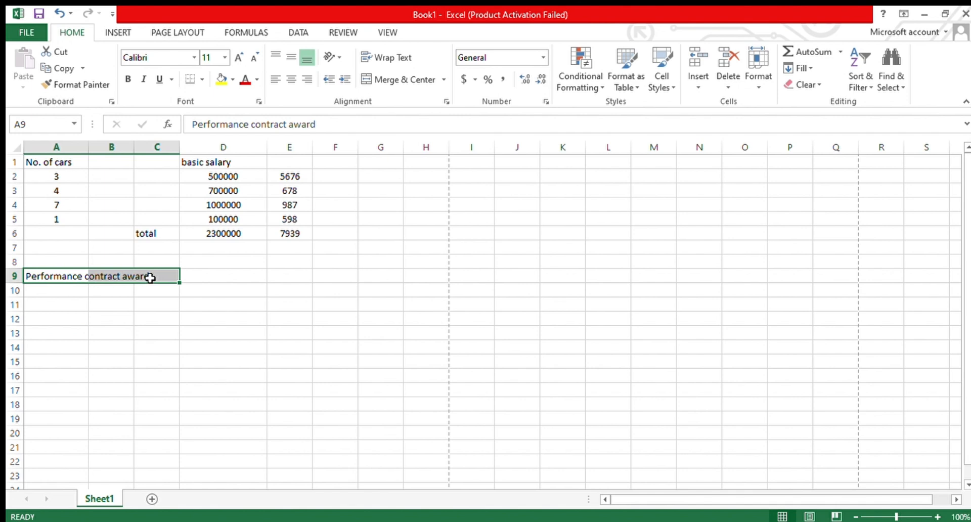
left_click(419, 82)
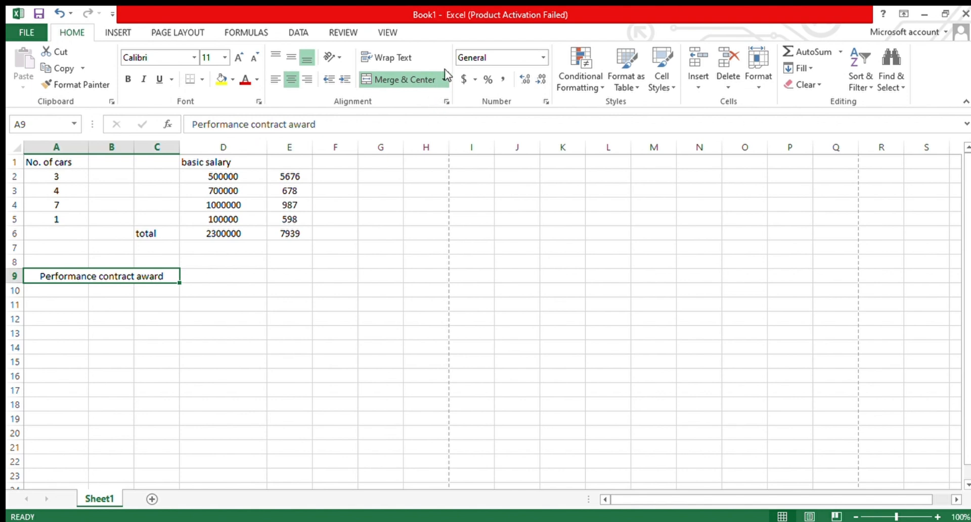
left_click(446, 148)
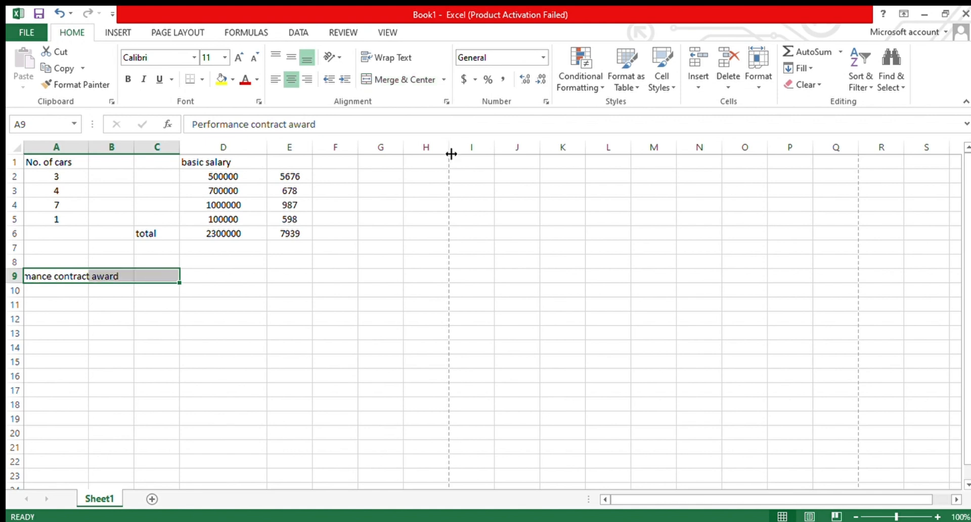
left_click(436, 79)
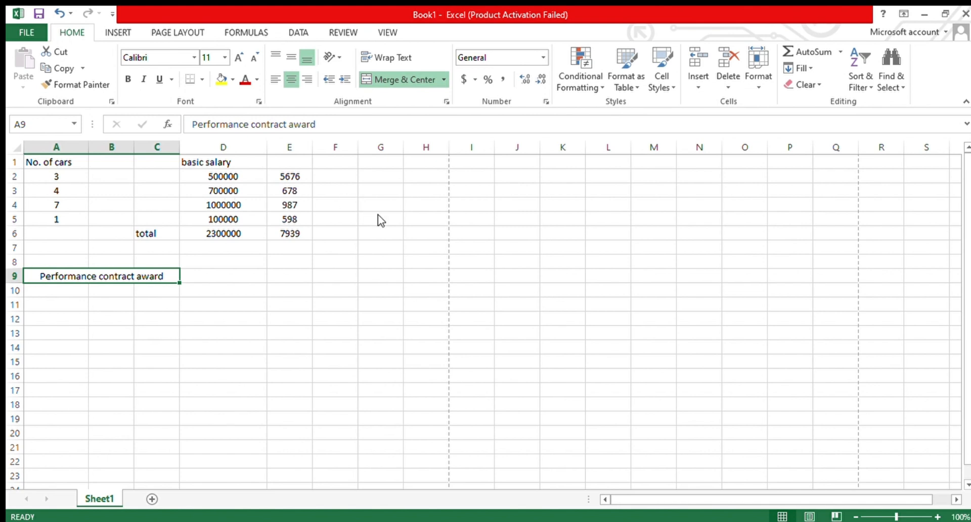
left_click(360, 147)
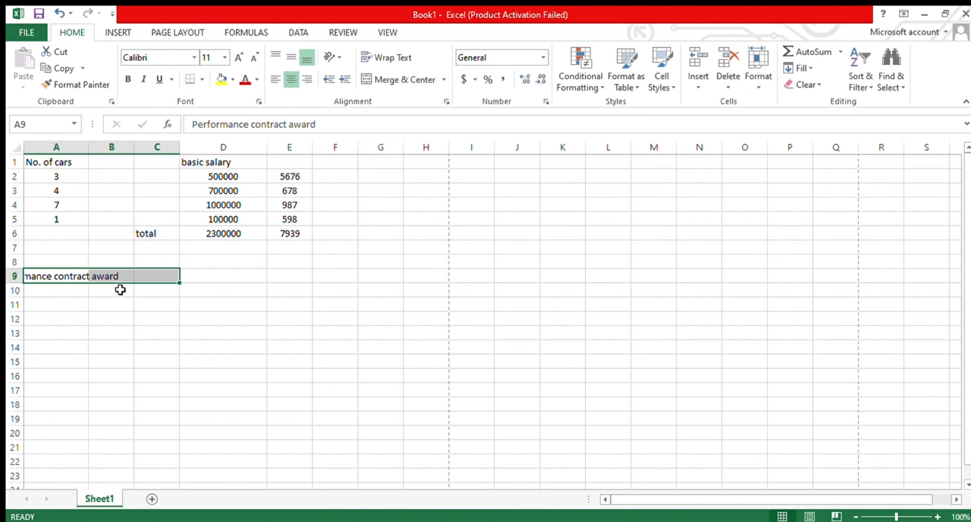
left_click(196, 294)
left_click_drag(60, 277, 152, 275)
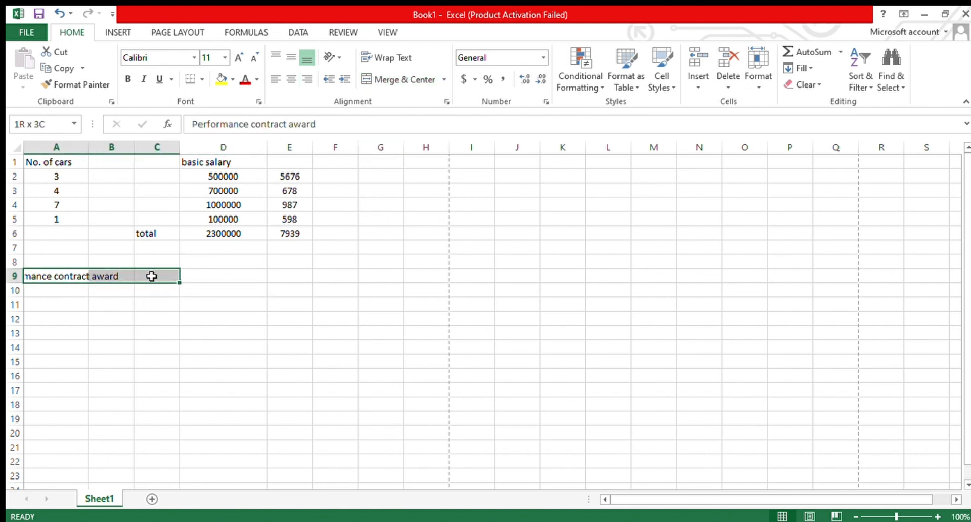
left_click(396, 80)
left_click(280, 304)
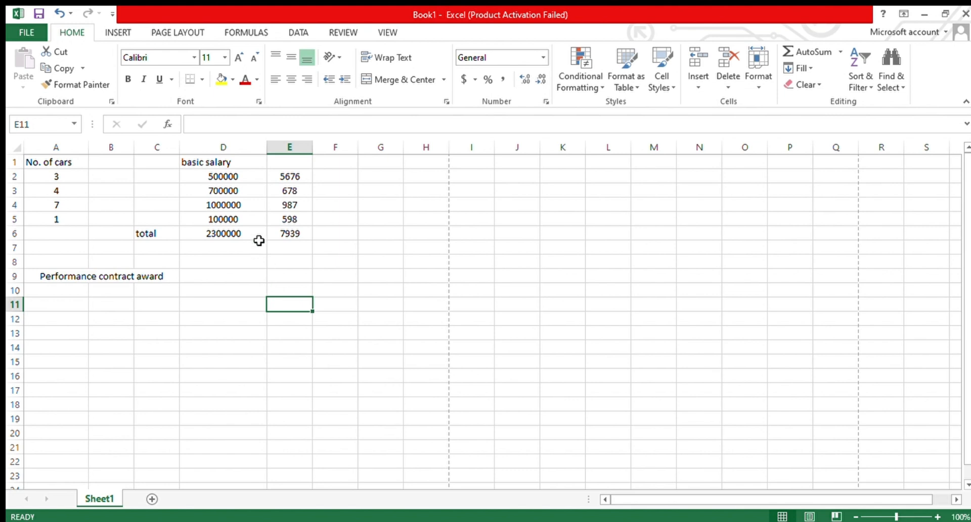
left_click(212, 180)
left_click_drag(248, 181, 300, 191)
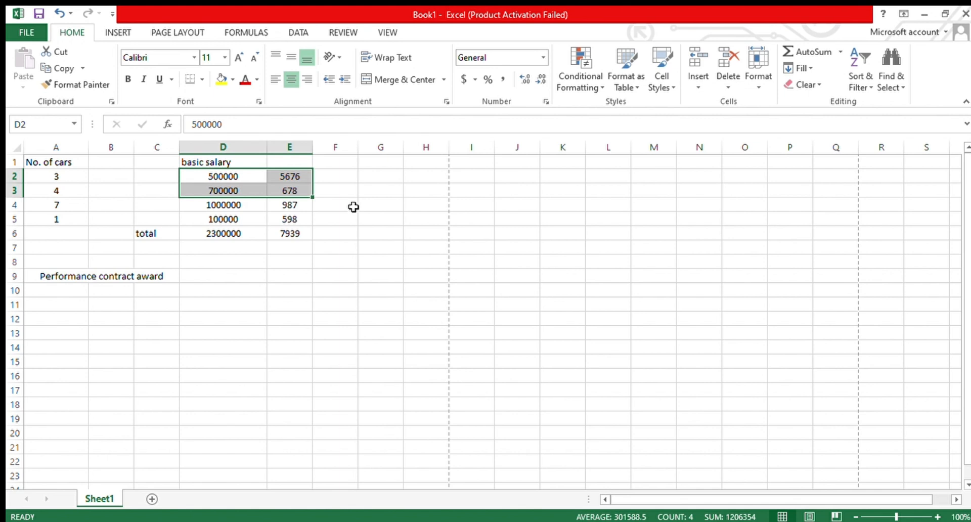
left_click(361, 205)
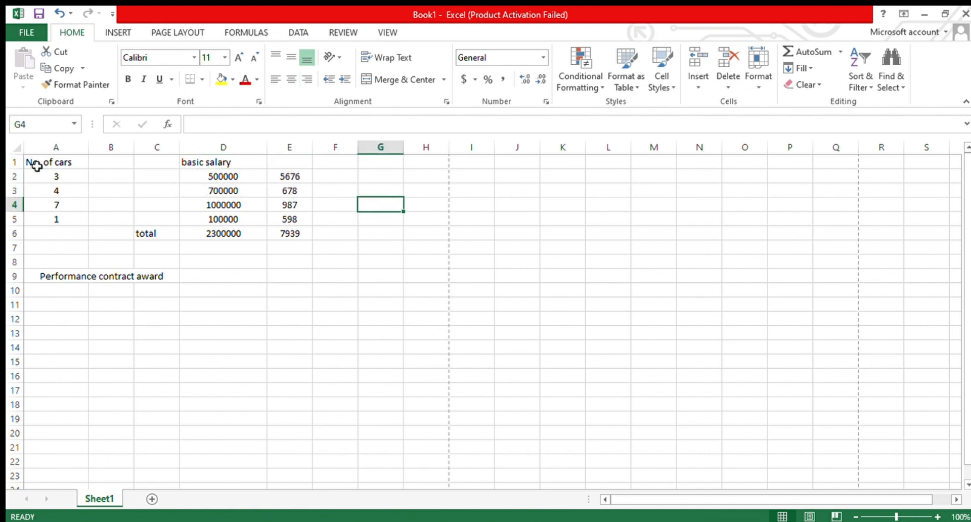
- Rotate the header texts in A1:D1 to an upward counterclockwise angle
left_click_drag(37, 166, 255, 167)
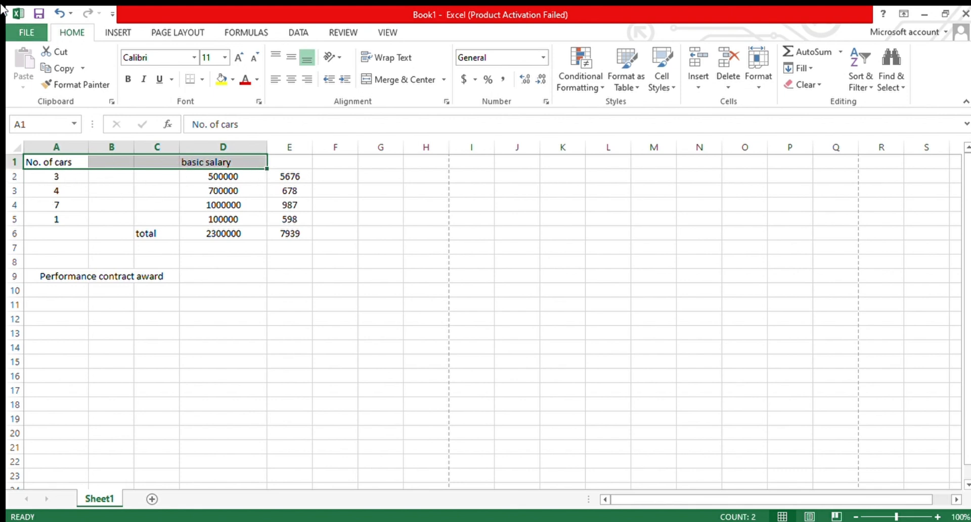
left_click(446, 102)
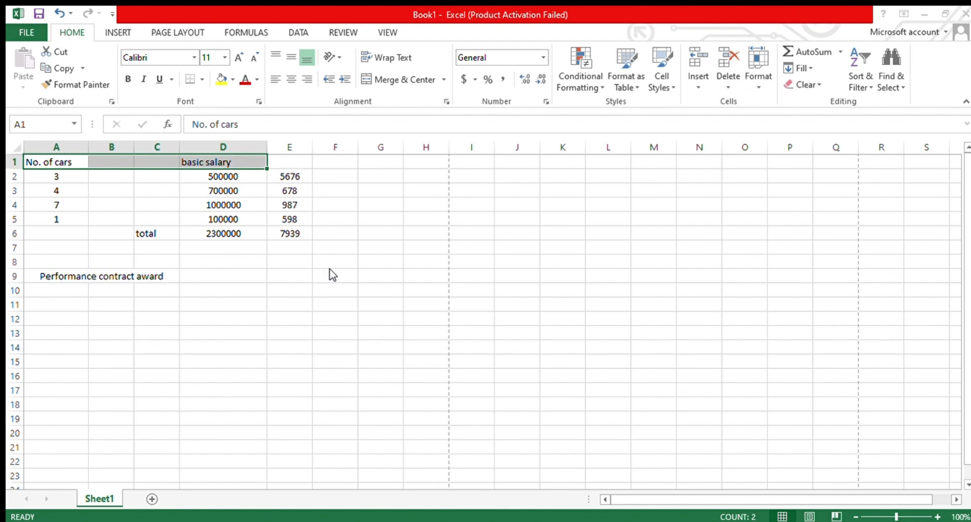
left_click(275, 508)
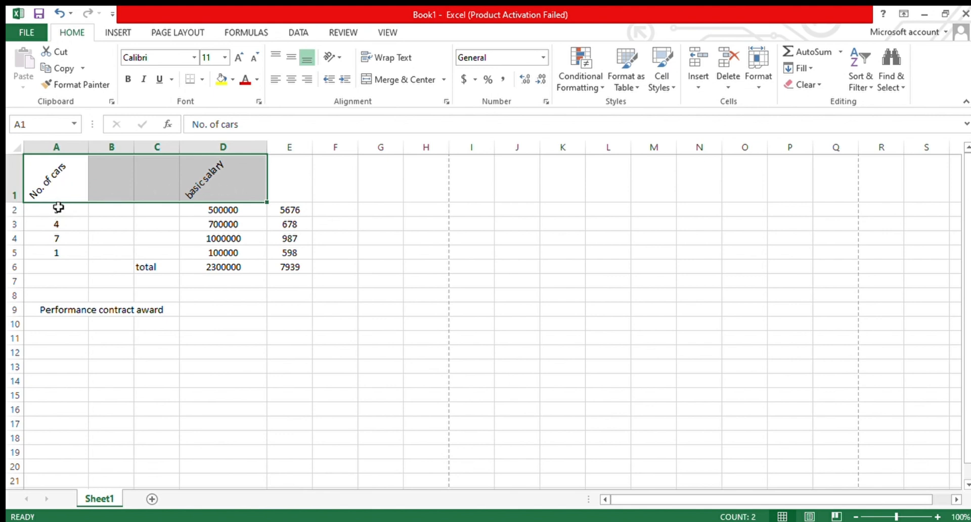
left_click(286, 337)
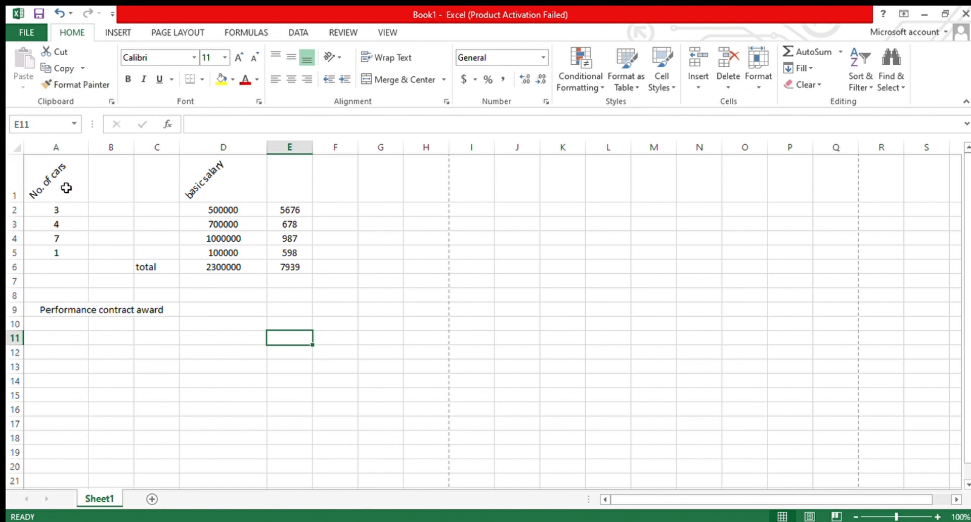
- Increase the indent of the merged "Performance contract award" label several times
left_click(89, 313)
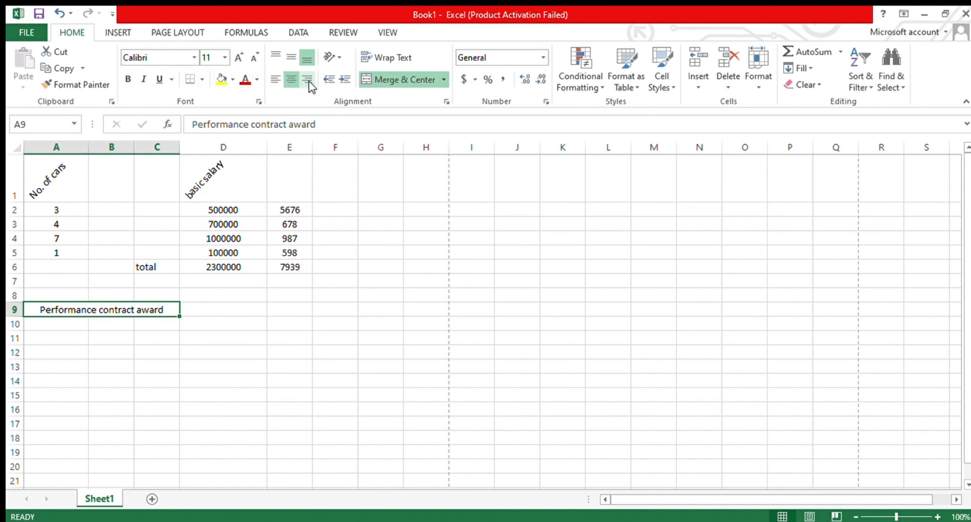
left_click(343, 81)
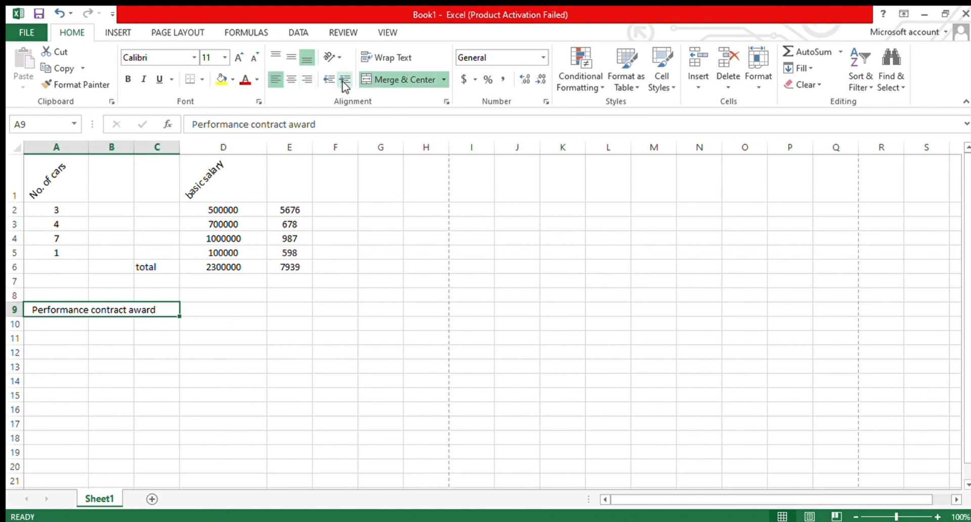
left_click(344, 80)
left_click(344, 80)
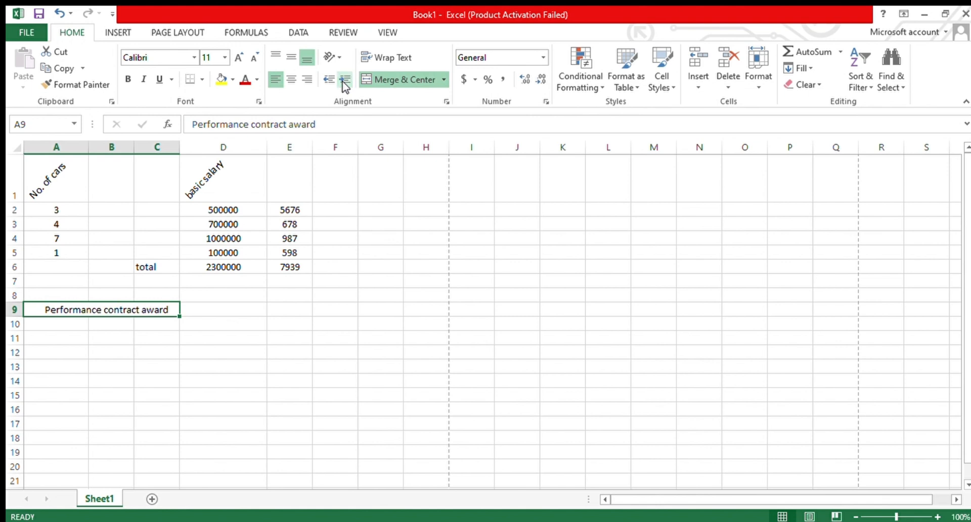
left_click(344, 80)
left_click(344, 79)
left_click(344, 80)
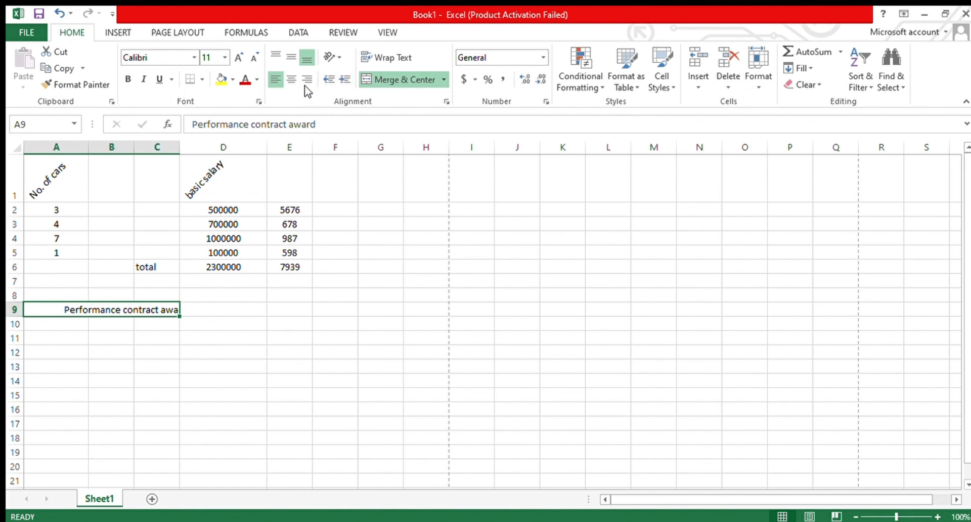
- Decrease the indent of the merged label by four steps
left_click(324, 80)
left_click(327, 79)
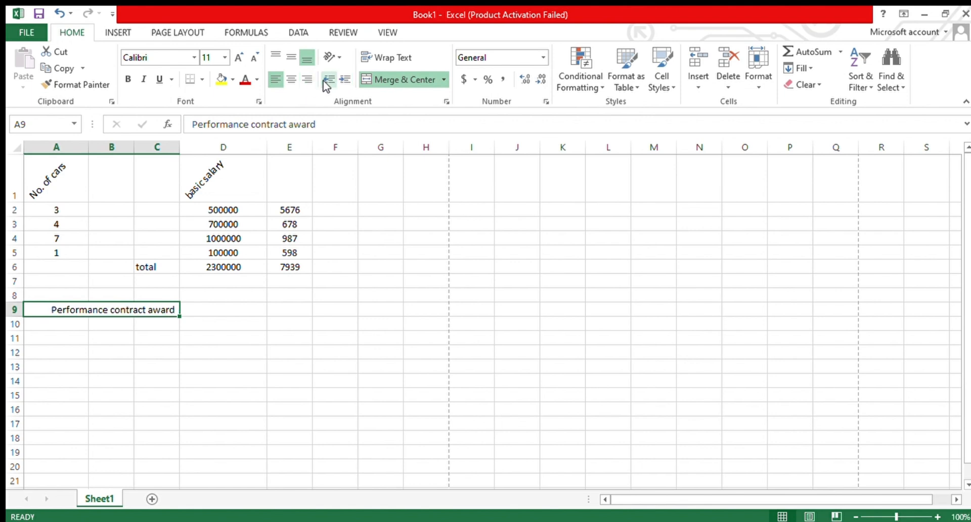
left_click(324, 80)
left_click(324, 80)
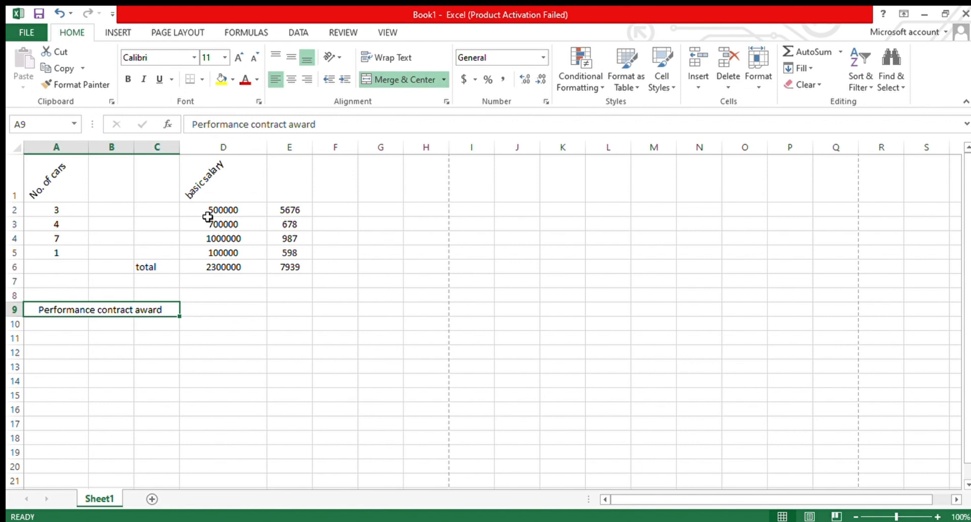
- Apply the Special number format to the figures in D2:E5
left_click_drag(208, 214, 289, 253)
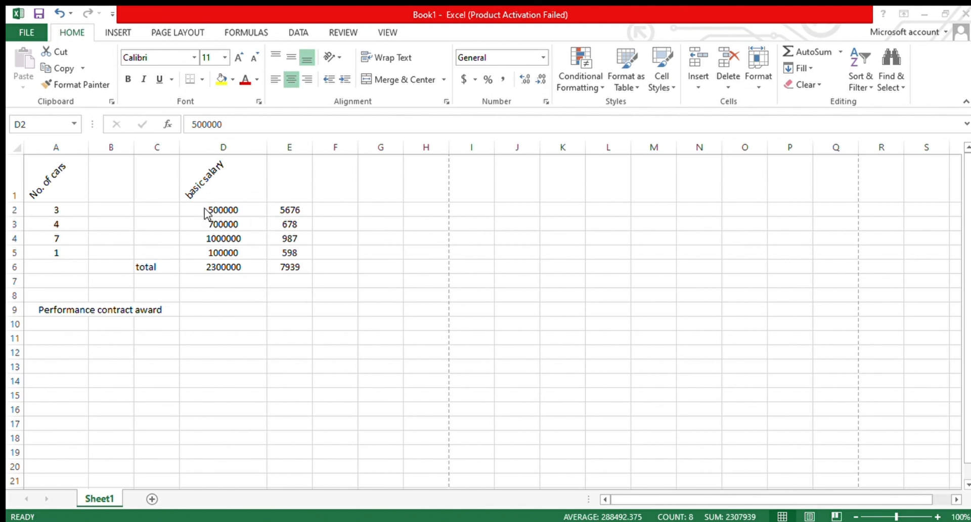
key("shift+Down")
key("shift+Down")
key("shift+Down")
key("shift+Right")
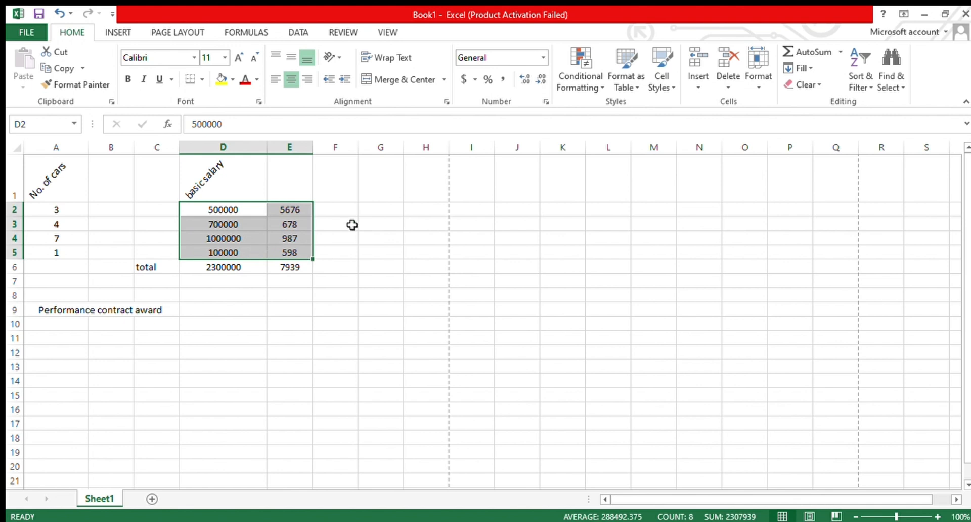
left_click(545, 102)
left_click(271, 503)
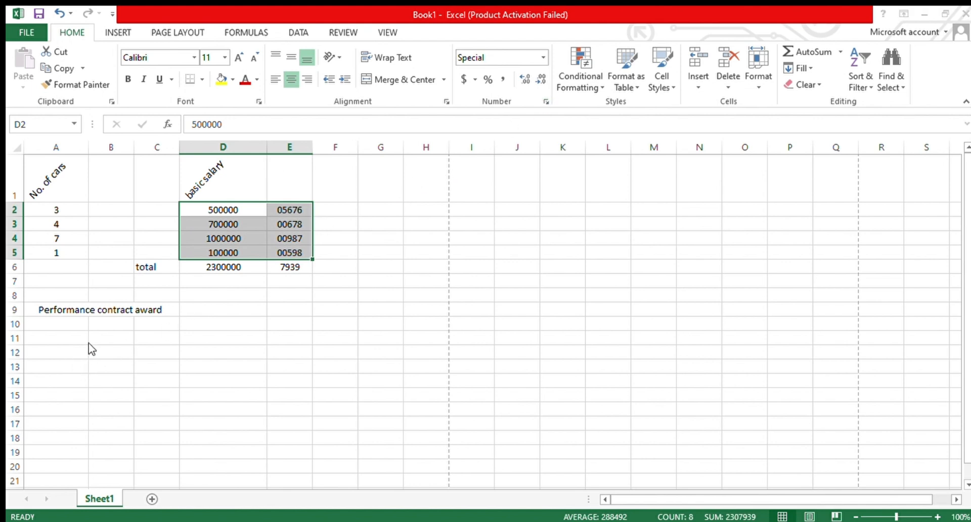
- Switch the figures in D2:E5 to the Fraction number format, then to Accounting
left_click(296, 500)
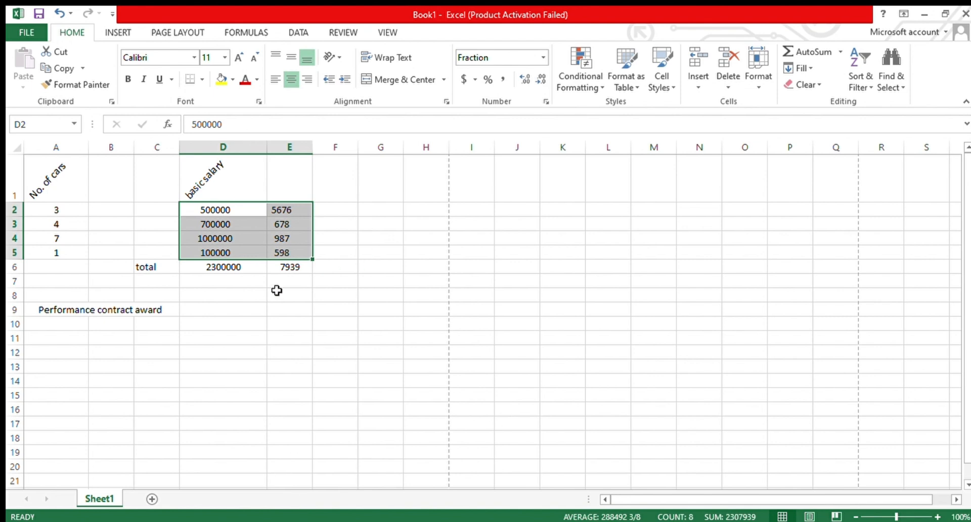
left_click(546, 102)
left_click(305, 504)
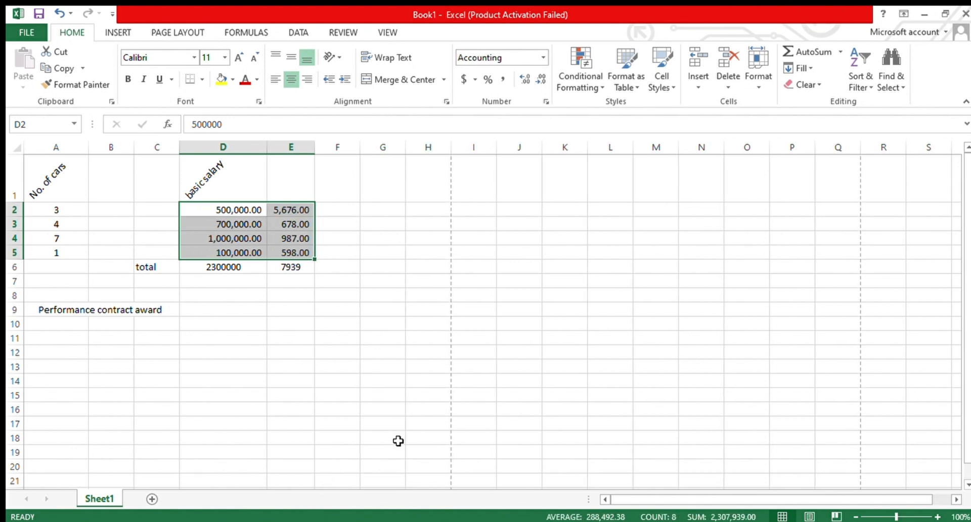
- Switch the figures in D2:E5 to the Date number format, then to Number
left_click(546, 102)
left_click(286, 504)
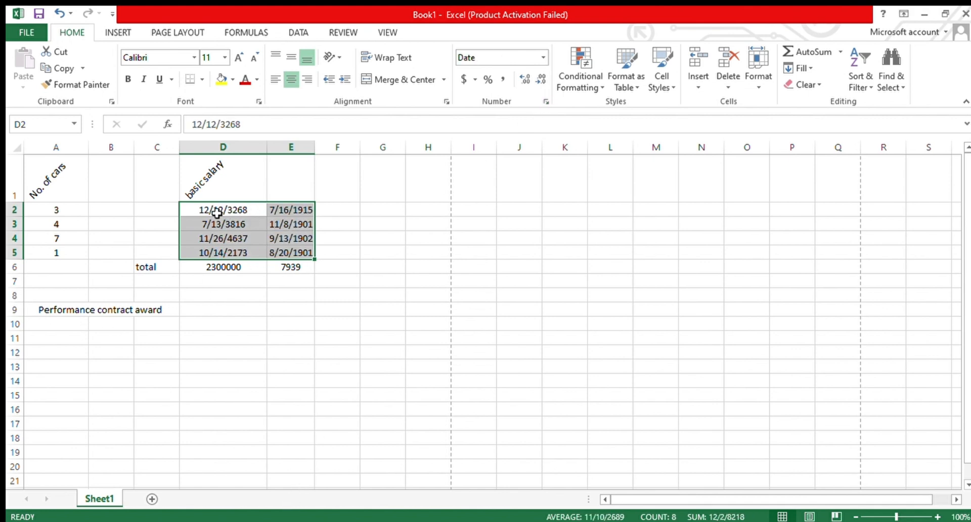
left_click(546, 102)
key("Return")
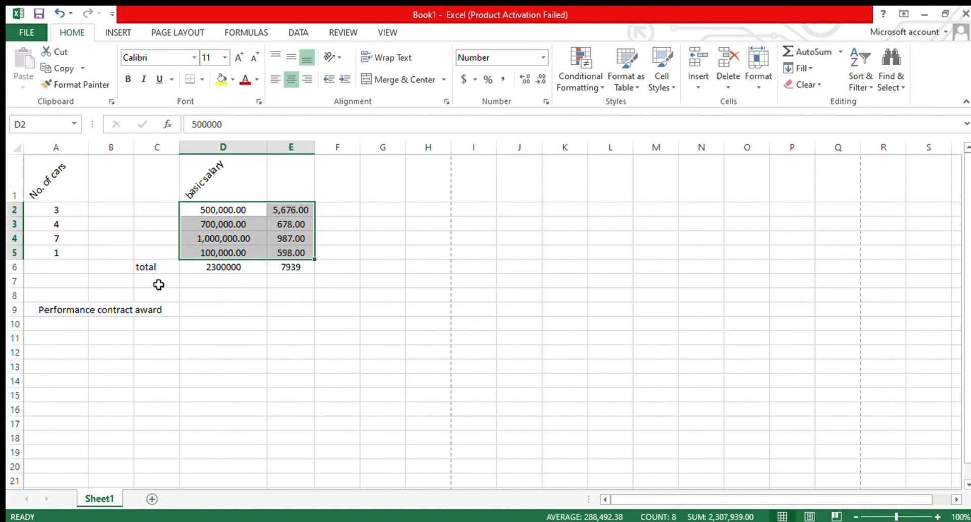
- Clear the total in E6 and refill it by copying D6's SUM formula across with the fill handle
left_click(269, 309)
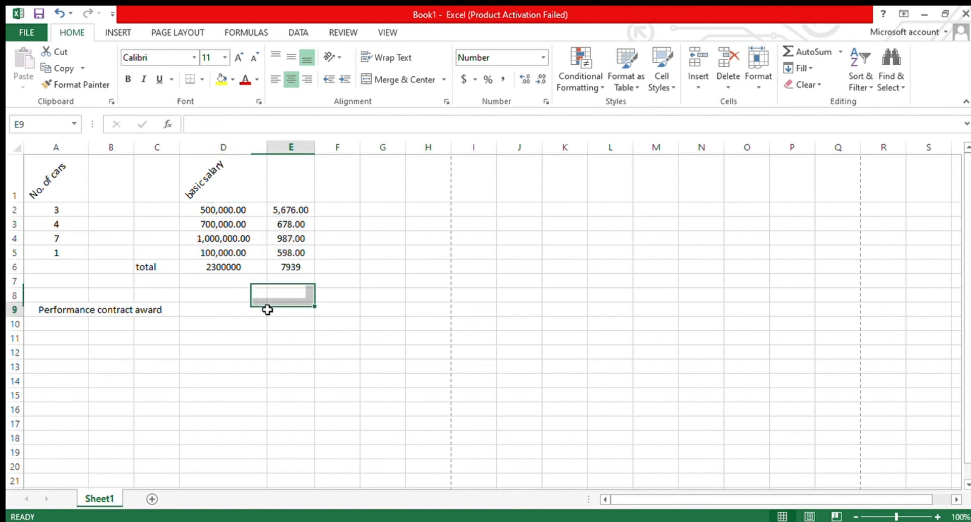
left_click(298, 267)
key("BackSpace")
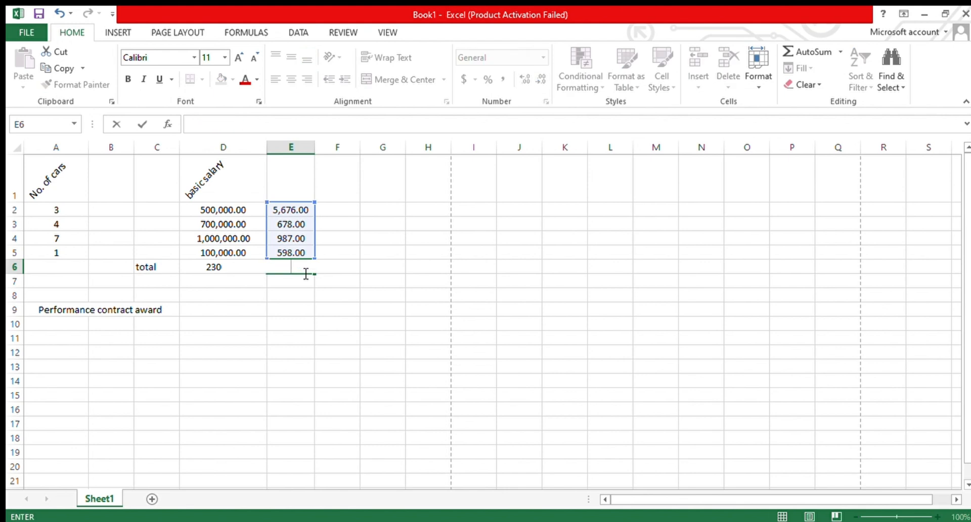
left_click(389, 264)
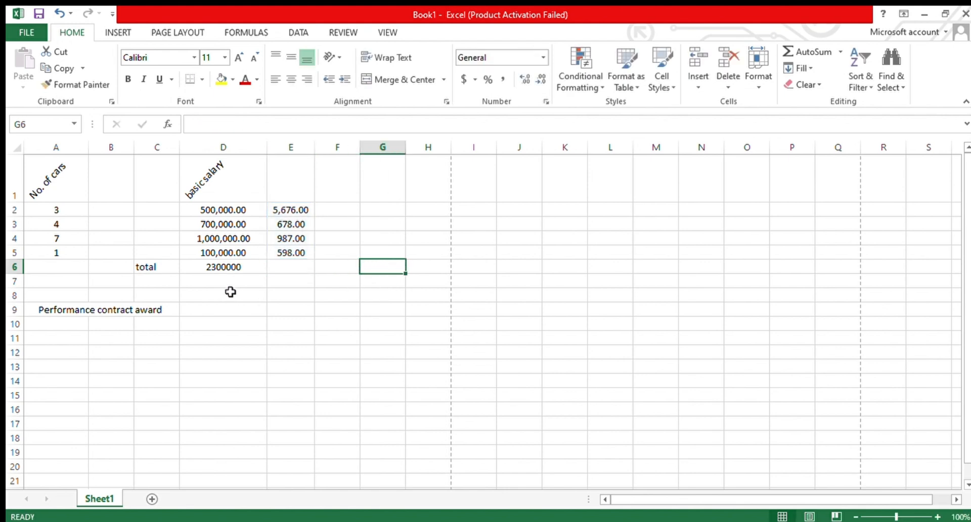
left_click(231, 269)
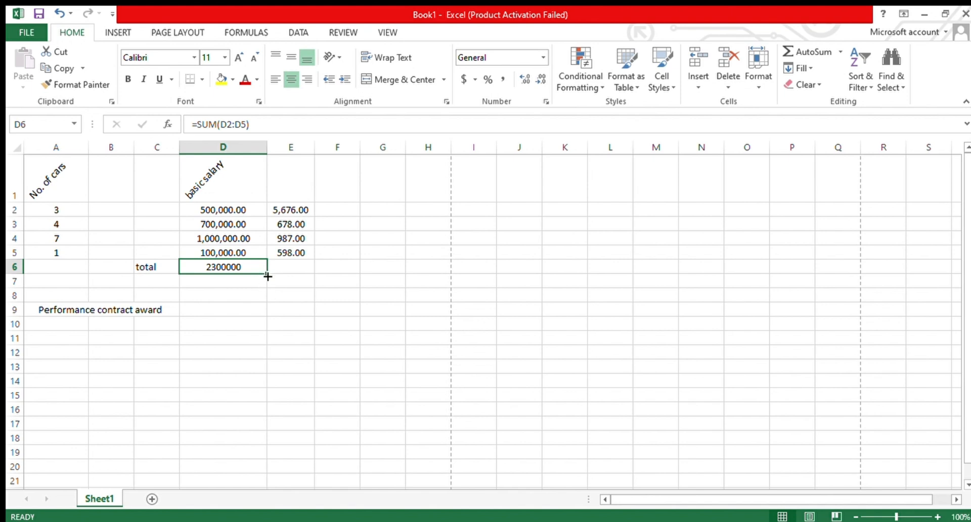
left_click_drag(265, 277, 315, 272)
left_click(280, 297)
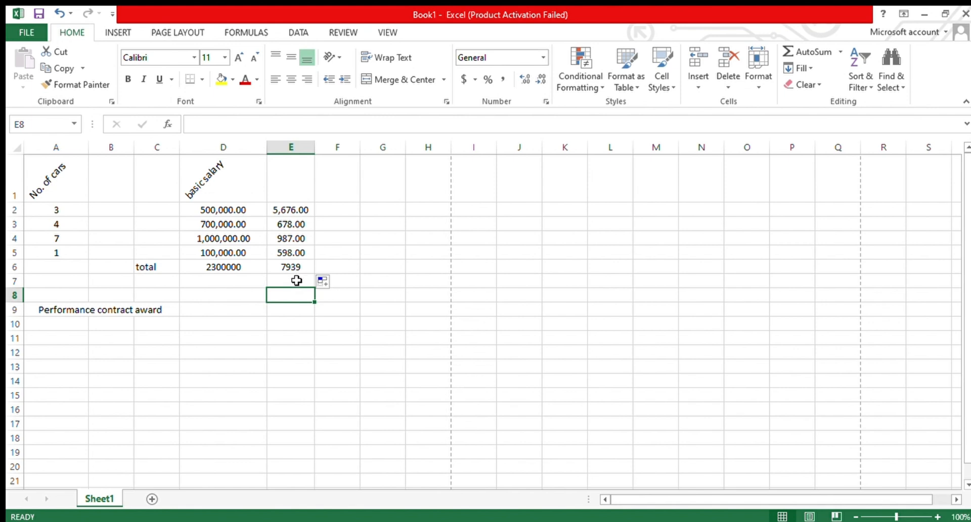
- Fill D6's SUM formula across the total row through H6
left_click(290, 384)
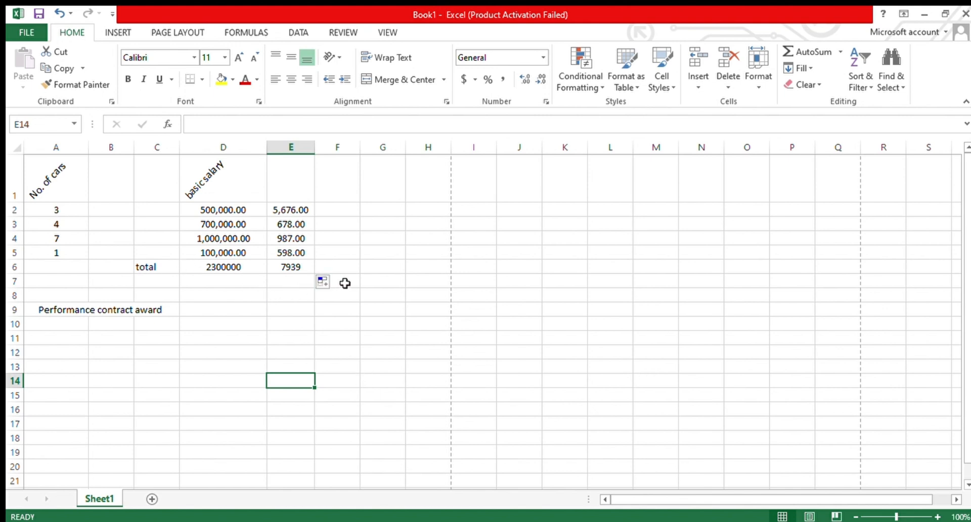
left_click(374, 281)
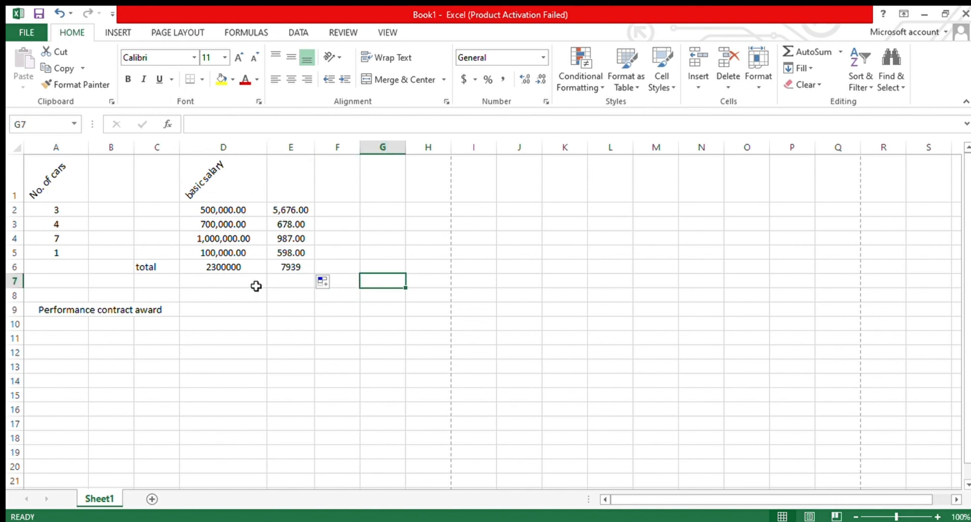
left_click(231, 264)
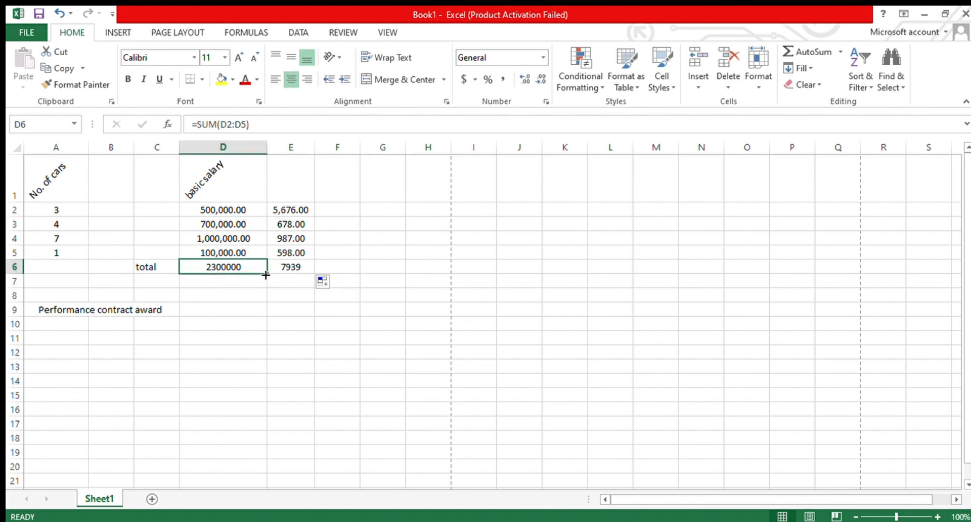
left_click_drag(266, 277, 440, 275)
left_click(406, 305)
left_click_drag(406, 306, 401, 307)
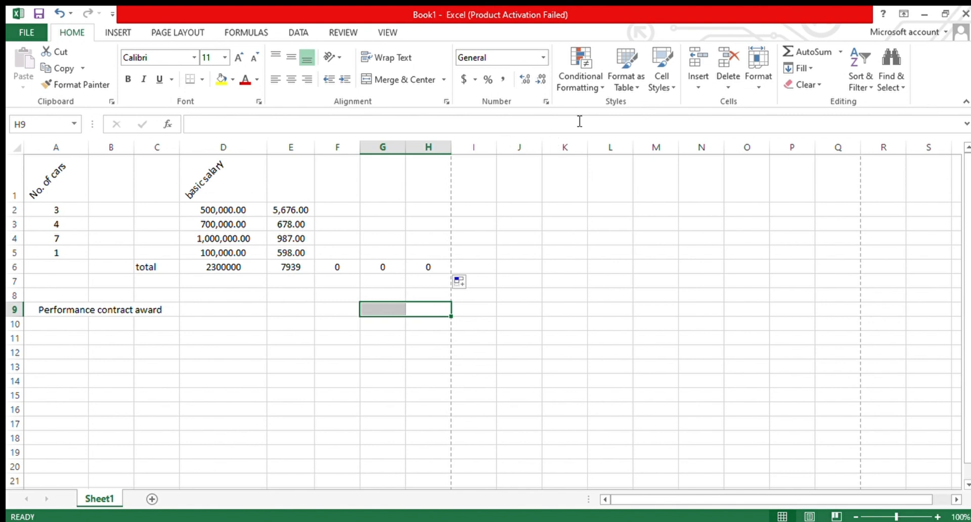
- Enter the heading DAYS in A11
left_click(65, 341)
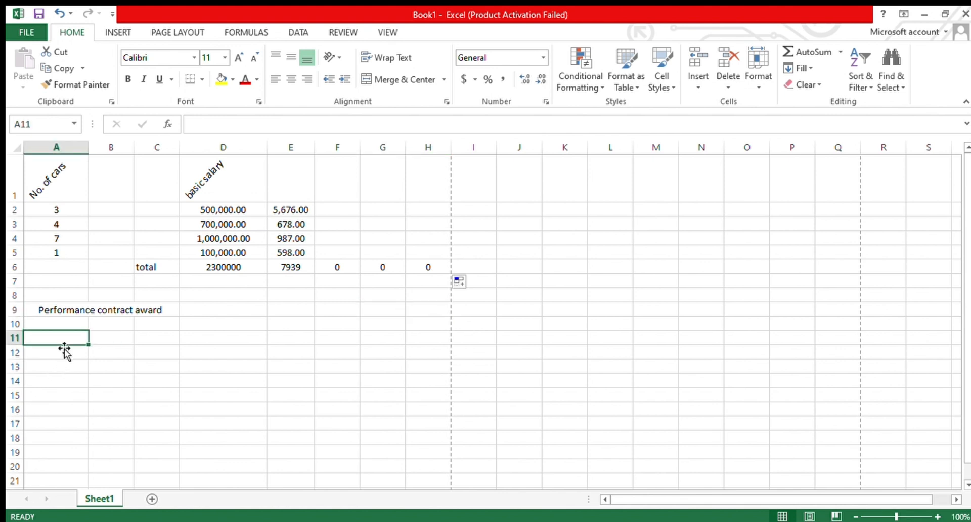
type("DAYS")
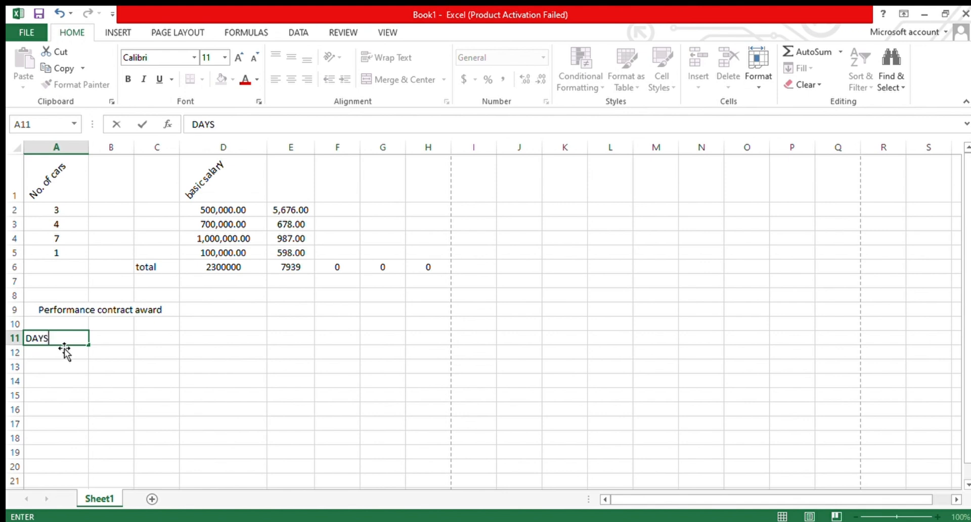
left_click(56, 353)
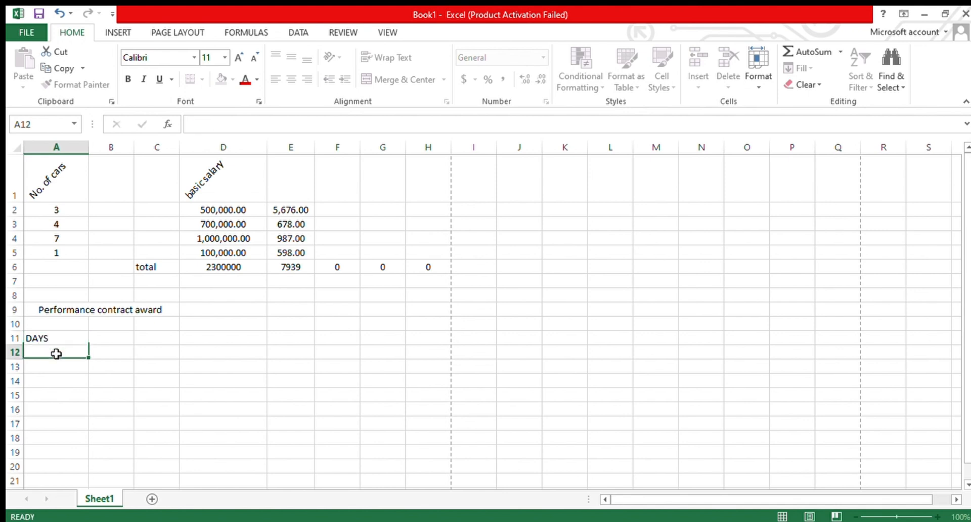
- Enter Monday in A12 and autofill the weekday names down to A18
type("M")
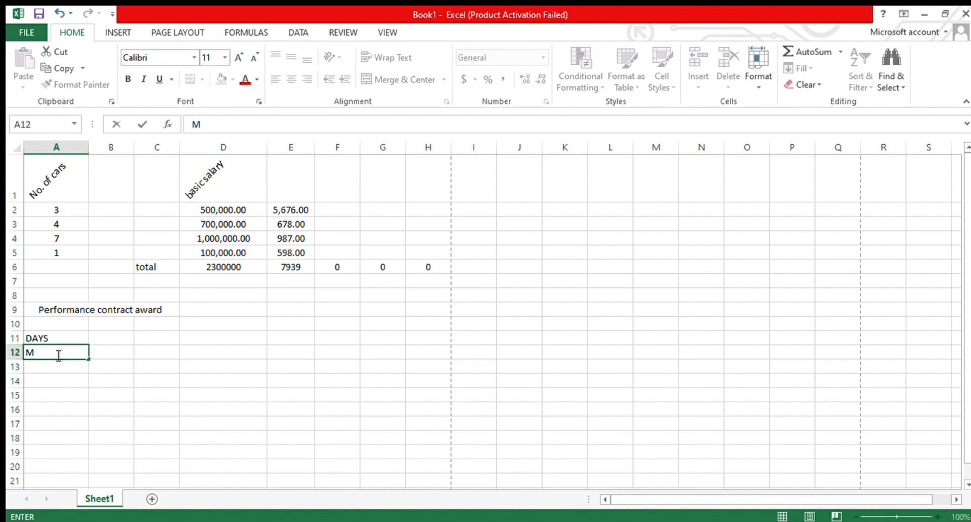
type("onday")
left_click_drag(89, 364, 89, 448)
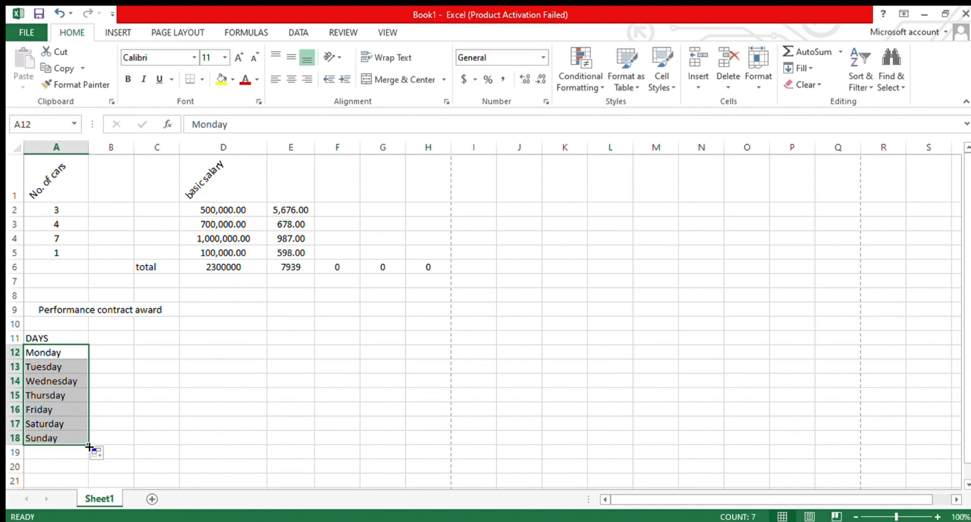
left_click(198, 428)
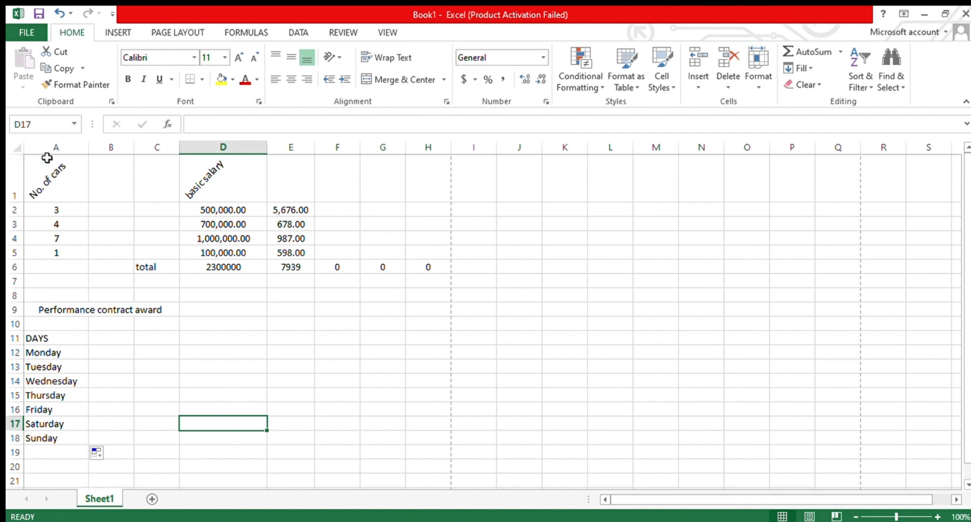
- Reset the orientation of the A1 header to horizontal text
left_click(48, 181)
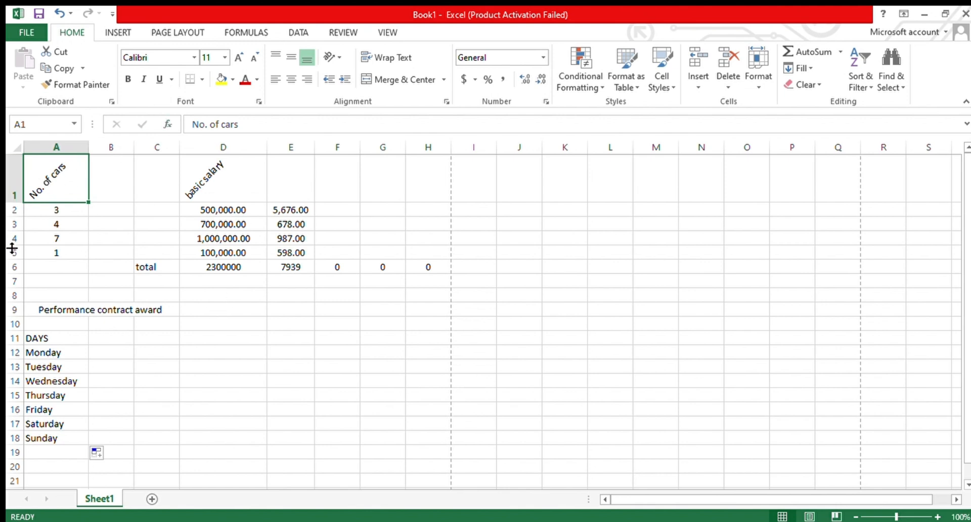
left_click(444, 100)
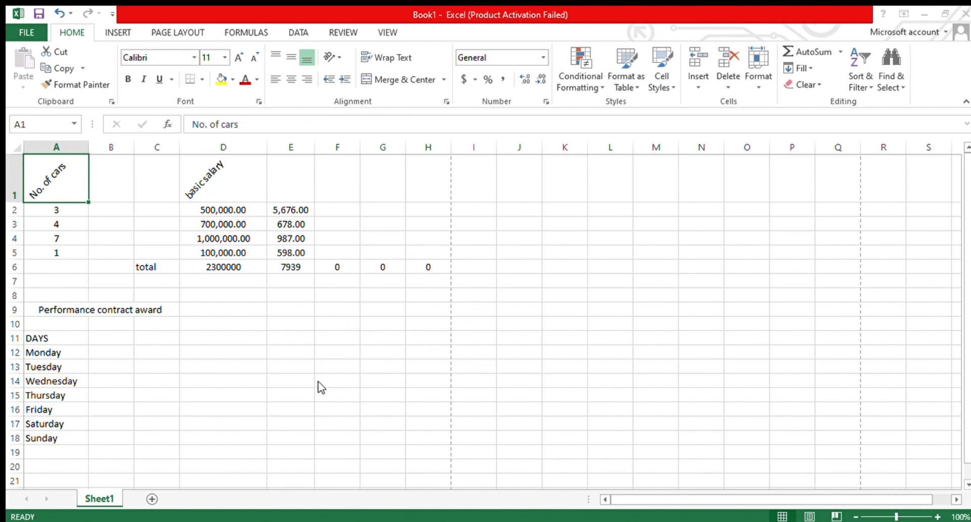
left_click(286, 500)
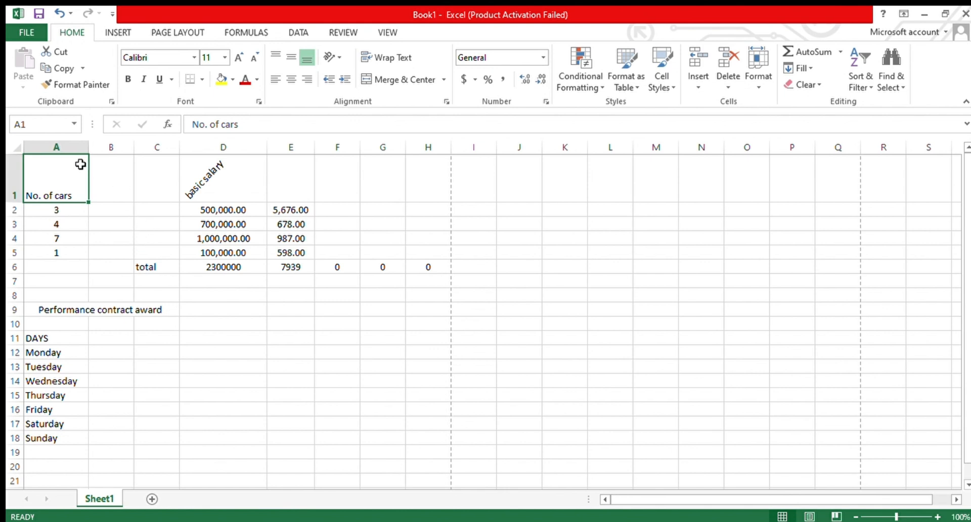
- Adjust the width of column A so its labels fit
left_click_drag(88, 150, 68, 158)
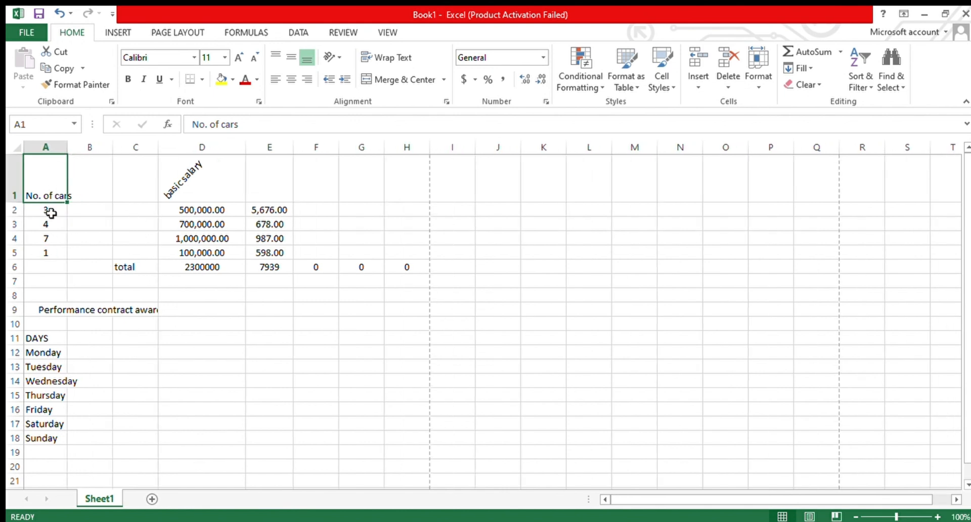
left_click(71, 227)
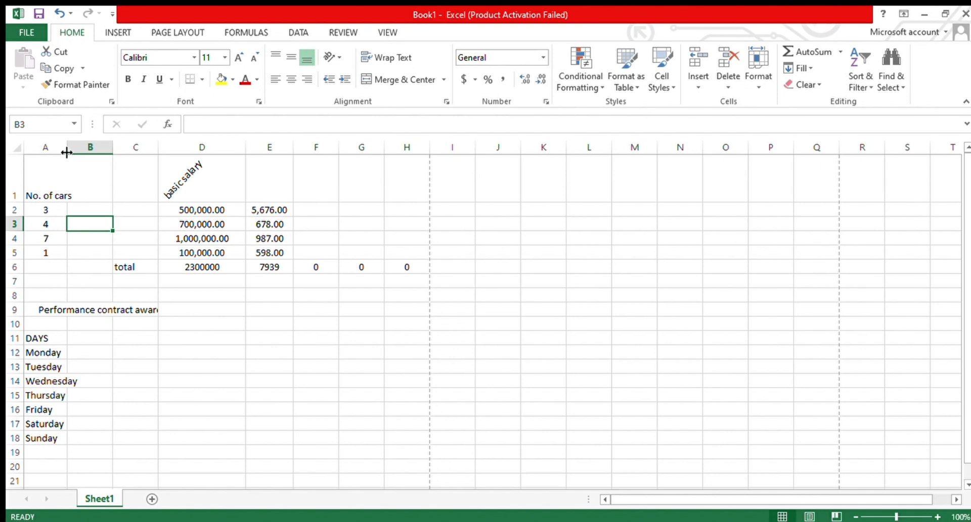
left_click_drag(67, 152, 80, 152)
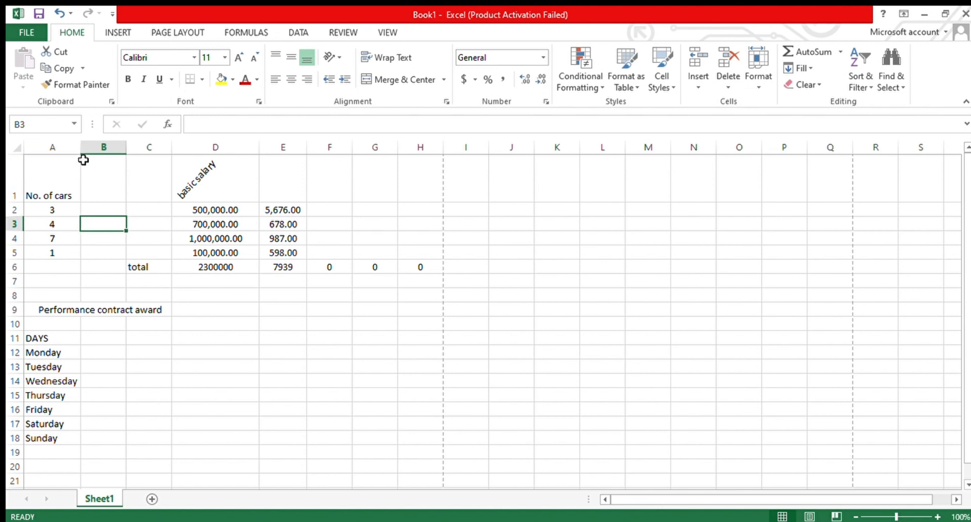
left_click_drag(80, 147, 106, 147)
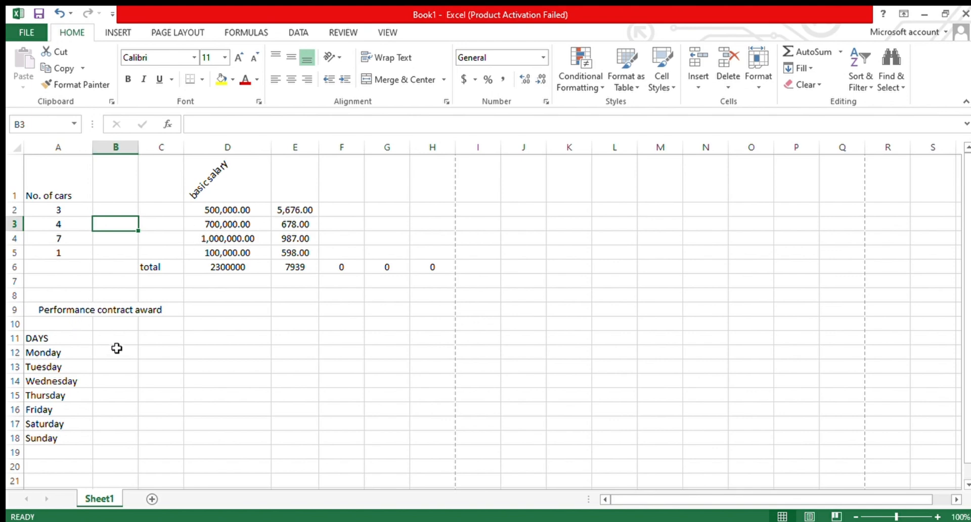
scroll(116, 348, "down", 4)
scroll(115, 356, "up", 4)
left_click_drag(298, 282, 799, 438)
left_click(543, 269)
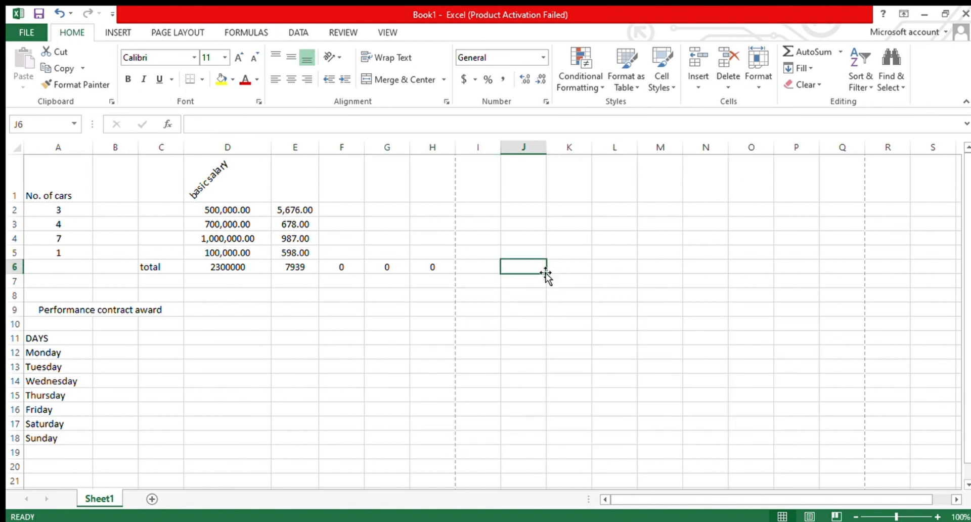